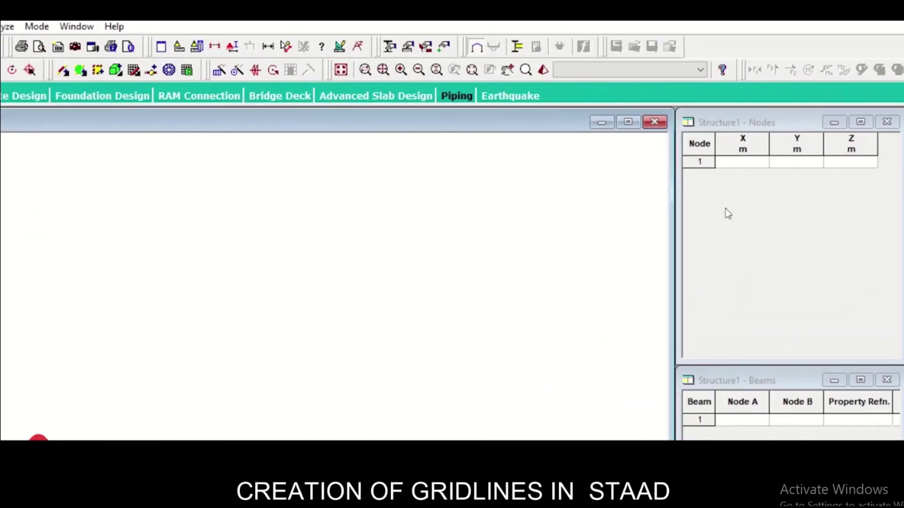
- Enter the plan's grid intersection nodes with Y = 0 in the node coordinate table and show the structure in plan view
left_click(699, 161)
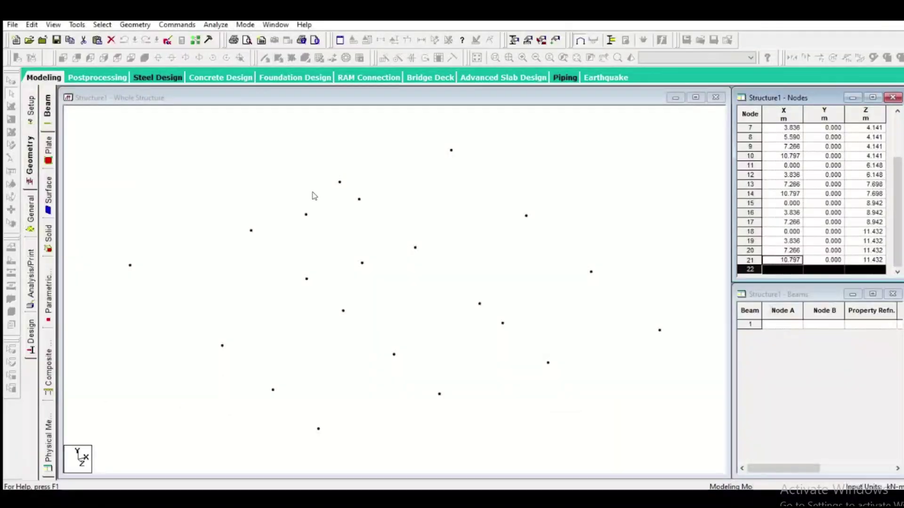
left_click(277, 150)
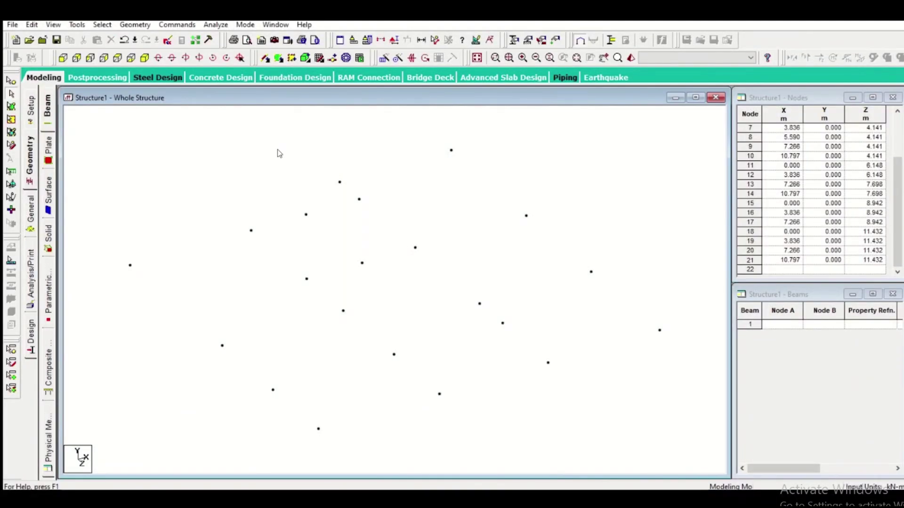
left_click(131, 59)
left_click_drag(728, 257, 463, 258)
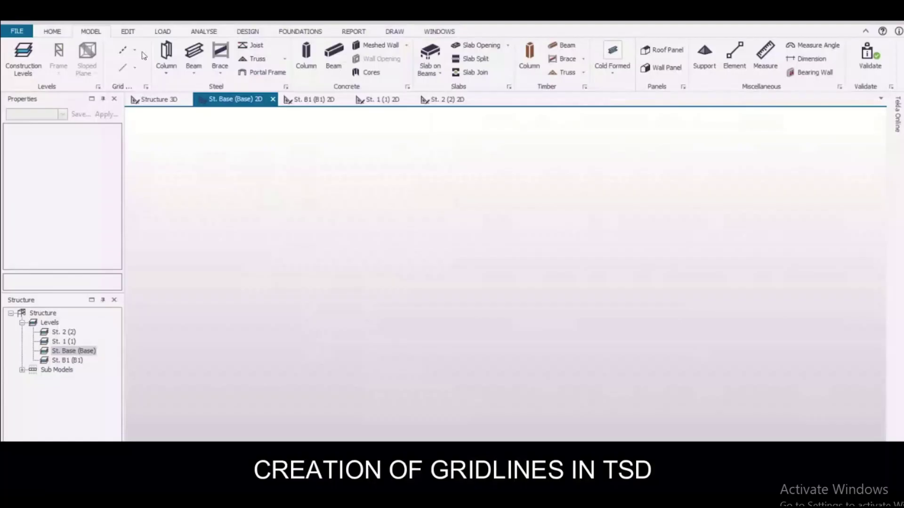
- Switch to Tekla Structural Designer and start a DXF grid import on the Base level, opening the plan's DXF file
left_click(136, 50)
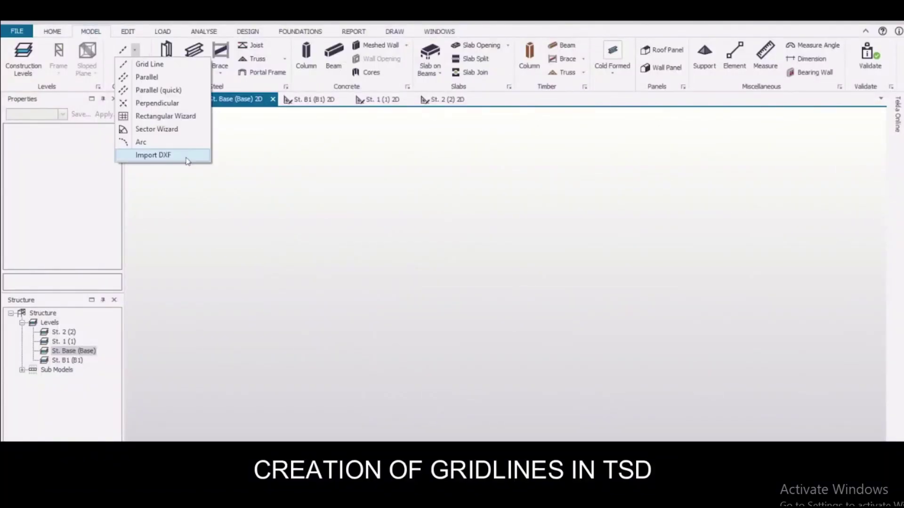
left_click(153, 155)
left_click(242, 114)
left_click(426, 343)
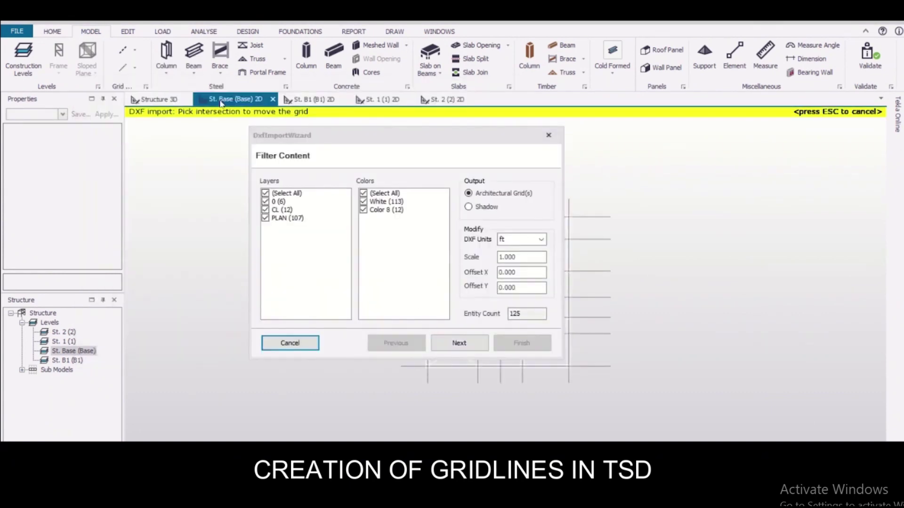
- Filter the DXF import to the CL layer only, with architectural grids as output and DXF units in mm
left_click(265, 193)
left_click(265, 210)
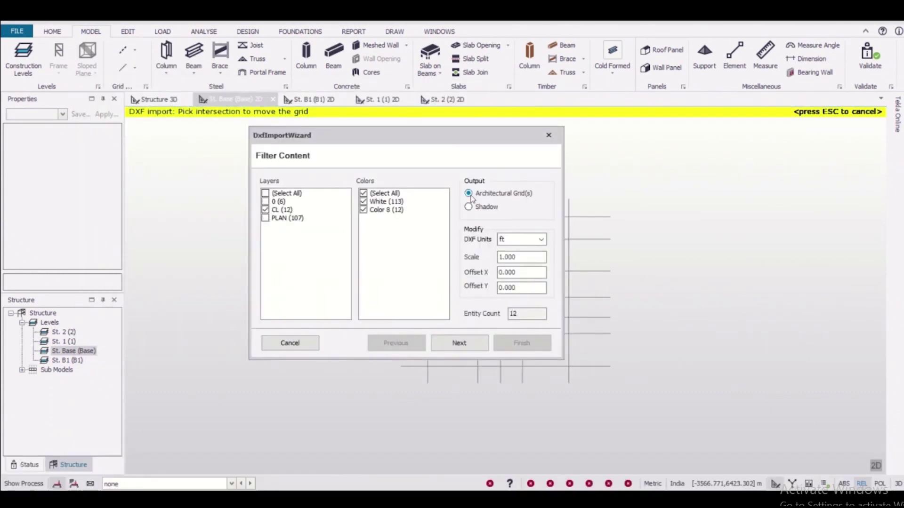
left_click(518, 239)
left_click(514, 254)
left_click(458, 342)
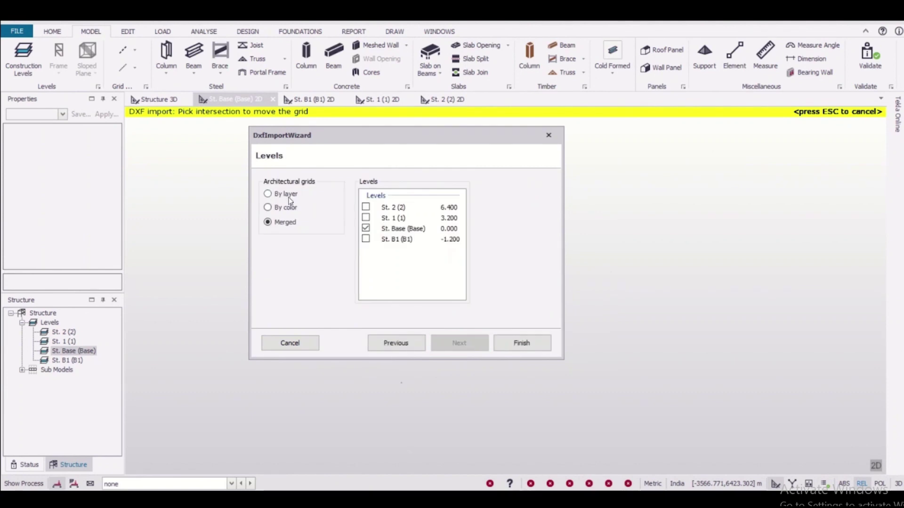
- Create the architectural grids by layer on levels St. 2, St. 1, Base and B1 and finish the import
left_click(366, 207)
left_click(365, 217)
left_click(365, 238)
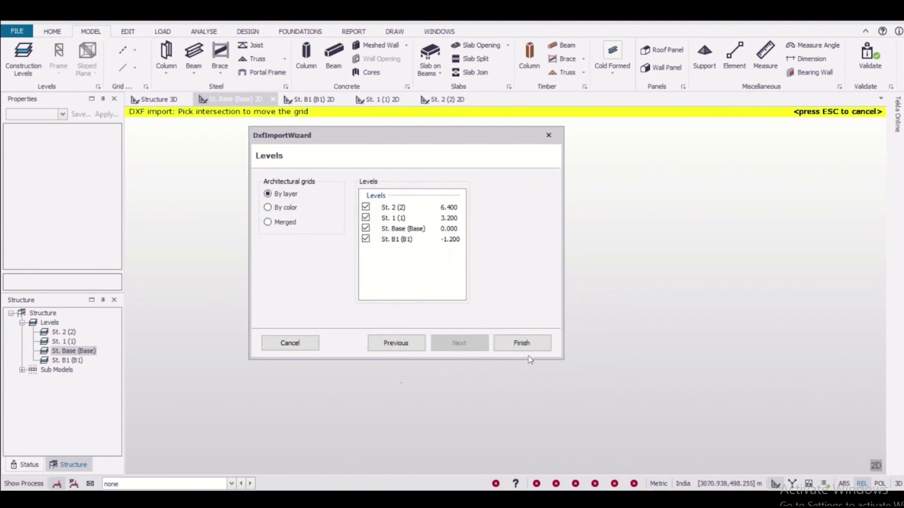
left_click(521, 342)
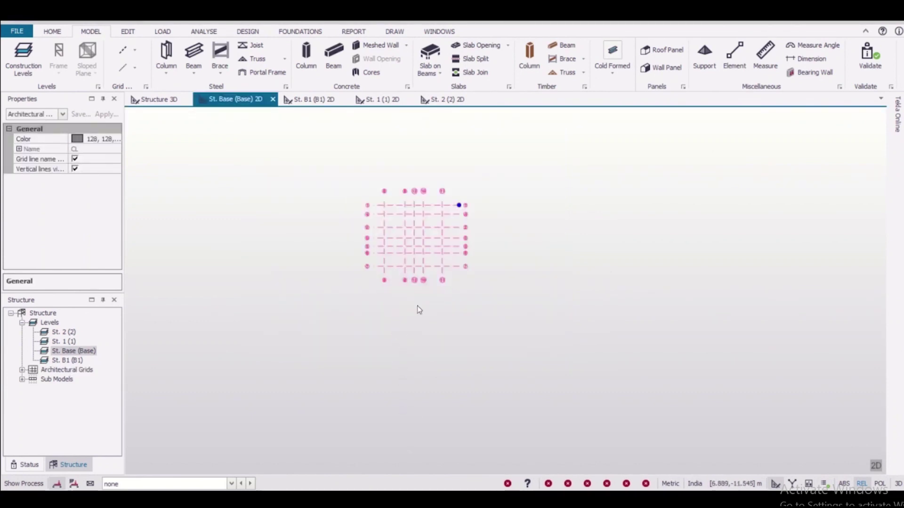
- Check the imported grid lines on levels St. B1, St. 1 and St. 2
mouse_move(471, 273)
double_click(67, 360)
double_click(65, 343)
double_click(61, 332)
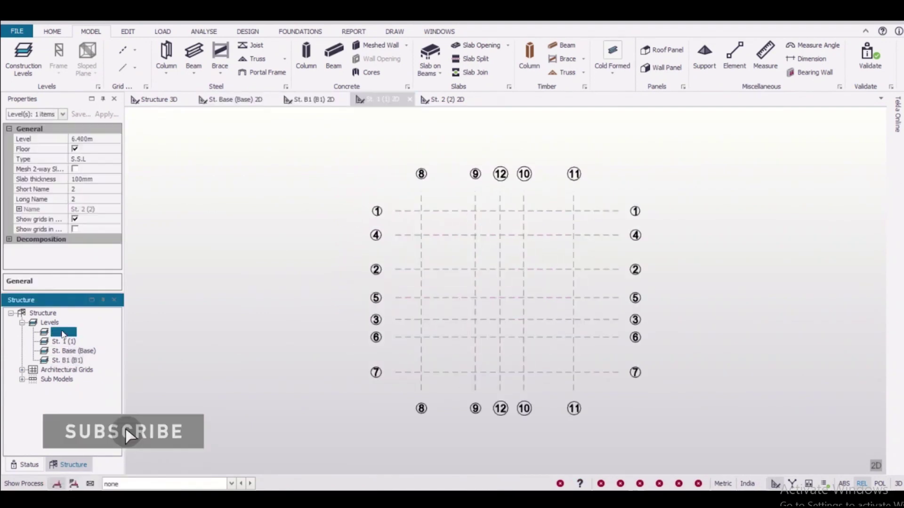
scroll(462, 262, "down", 3)
scroll(461, 254, "up", 2)
scroll(530, 252, "down", 3)
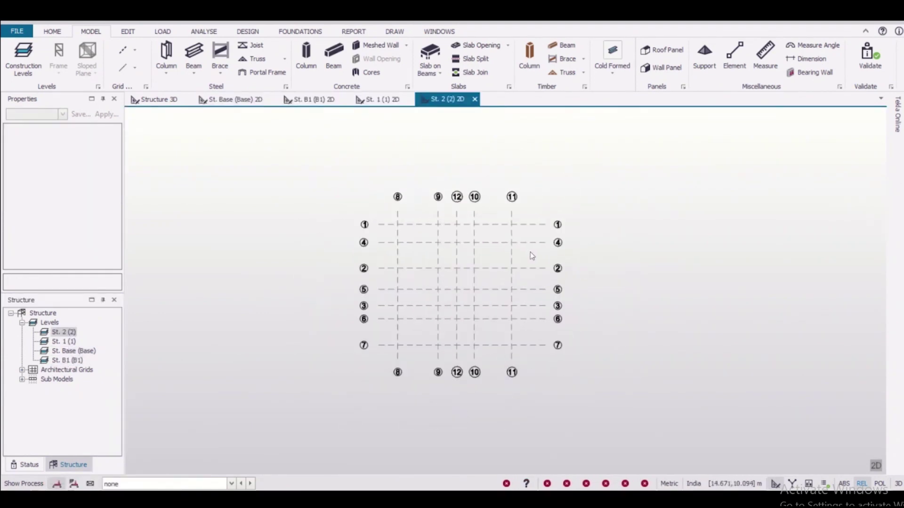
scroll(518, 283, "up", 4)
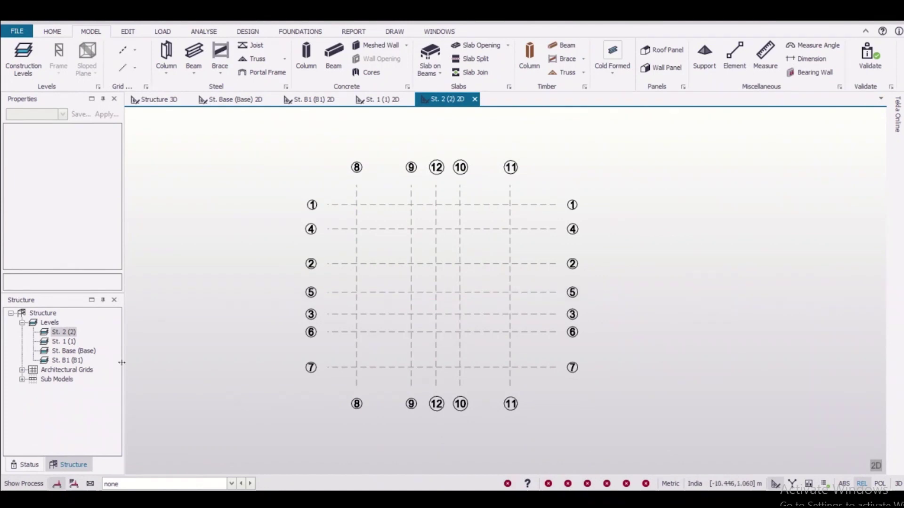
- On level St. B1, import the DXF plan's 0 and PLAN layers as a shadow with units in mm
double_click(66, 360)
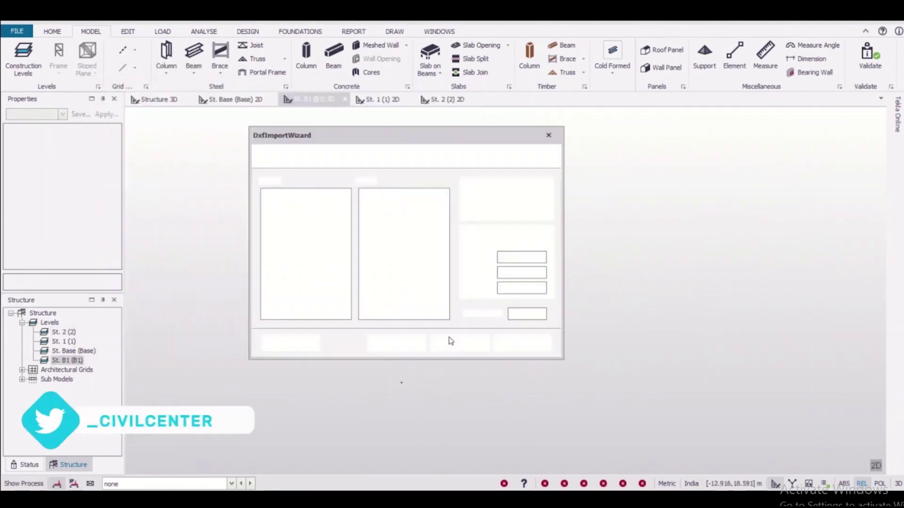
left_click(470, 206)
left_click(521, 241)
left_click(513, 253)
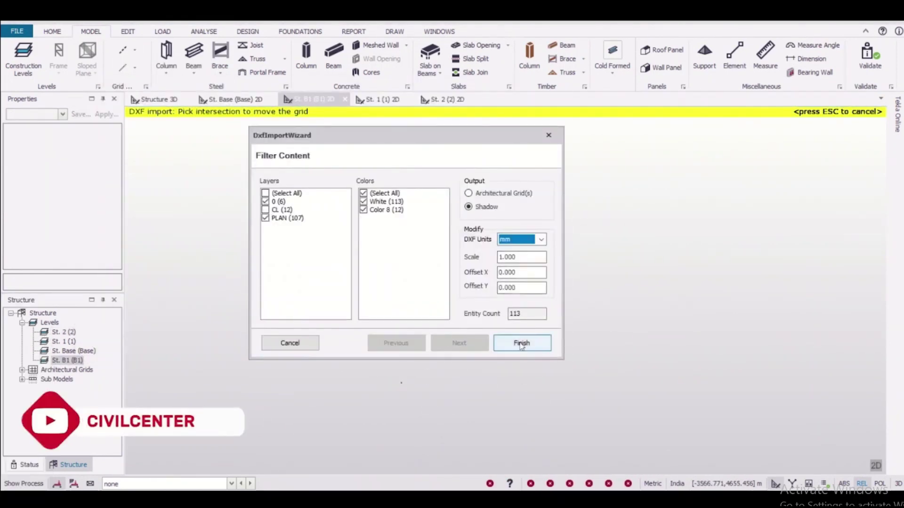
left_click(520, 344)
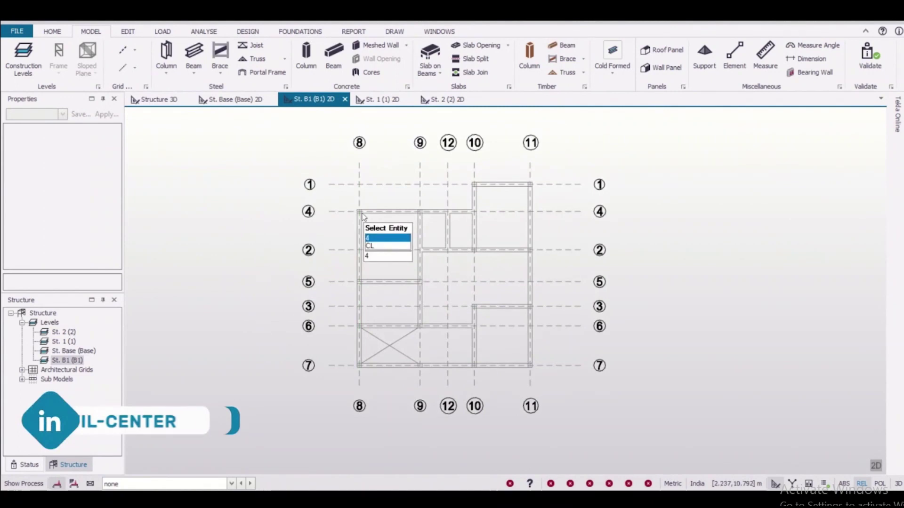
scroll(362, 217, "up", 5)
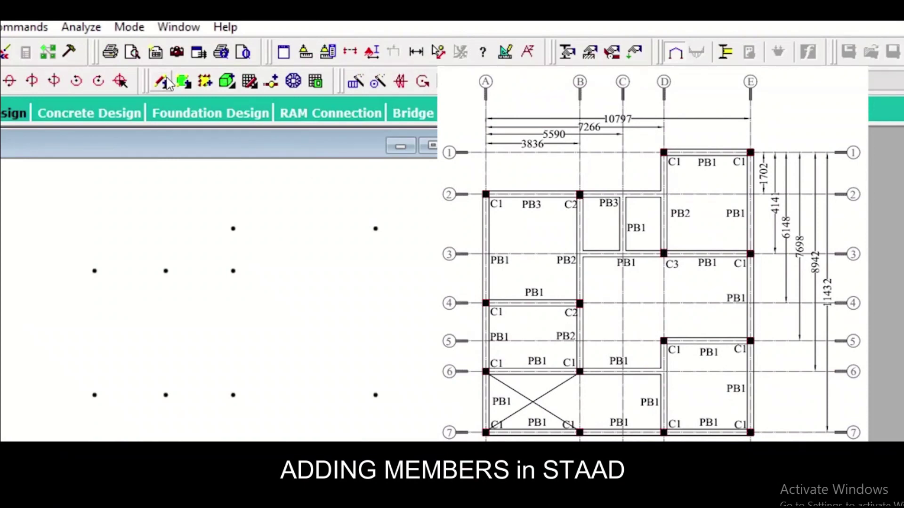
- Switch to STAAD and add beams between the nodes along grid row 7 from line A to line E
left_click(166, 80)
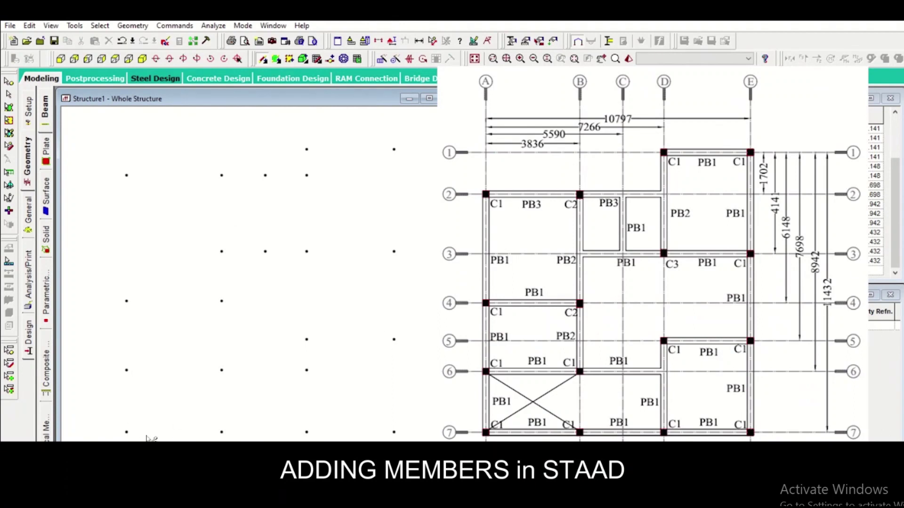
left_click(126, 432)
left_click(221, 432)
left_click_drag(224, 433, 395, 432)
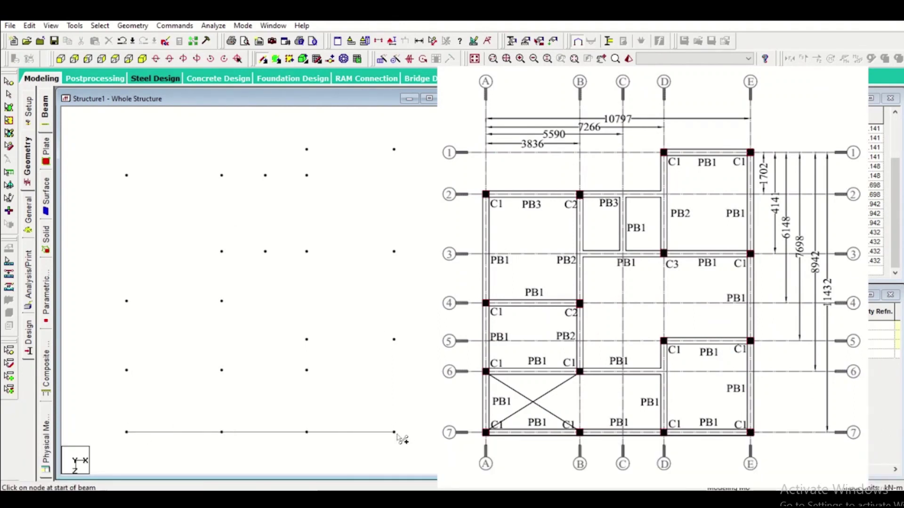
- Add beams from row 7 to row 6 on lines A, B and D, up line E to row 5, and between rows 3 and 2 on line D
left_click_drag(126, 432, 126, 370)
left_click_drag(221, 432, 222, 370)
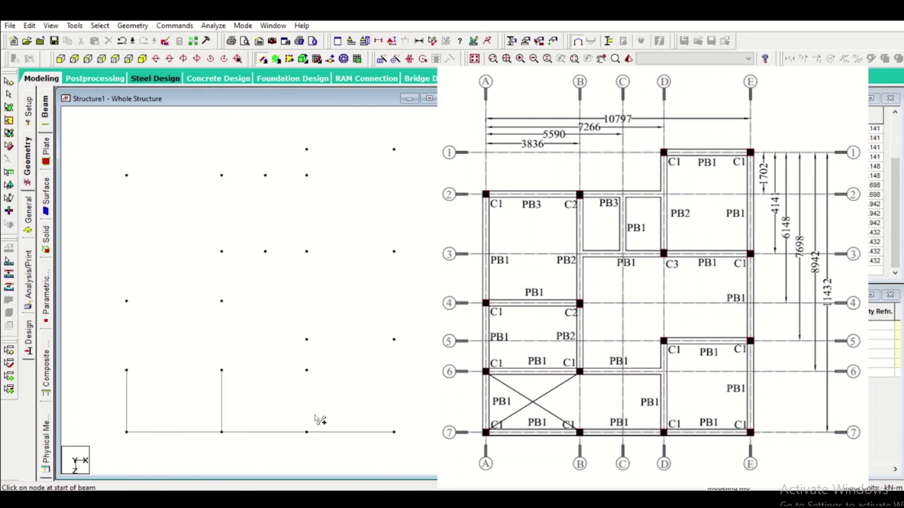
left_click_drag(307, 432, 306, 370)
left_click_drag(394, 432, 397, 353)
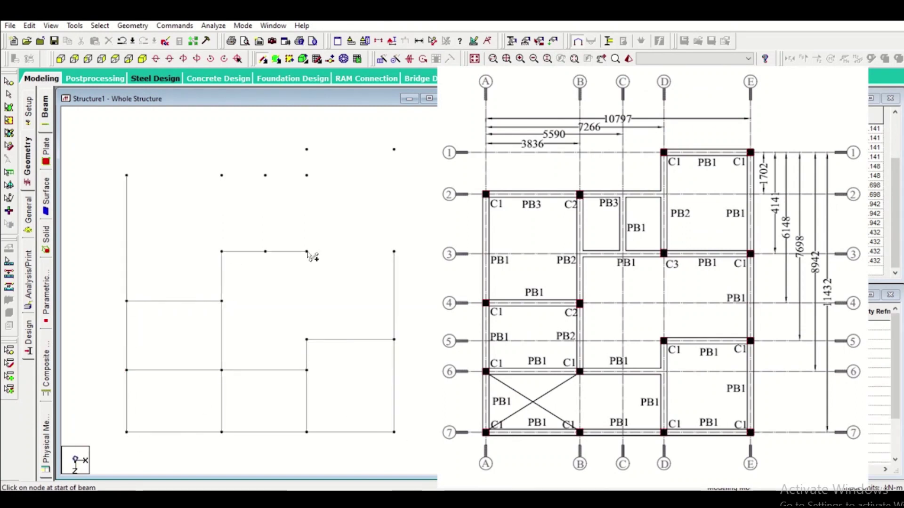
left_click_drag(307, 251, 306, 175)
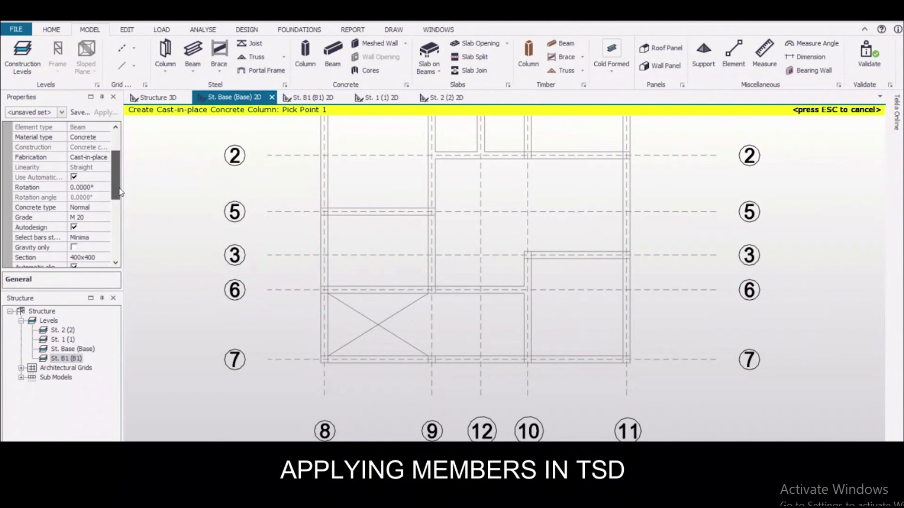
- In Tekla Structural Designer, set the cast-in-place concrete column section to a rectangular 250 x 250 mm
left_click_drag(120, 192, 120, 208)
left_click(93, 207)
left_click(106, 208)
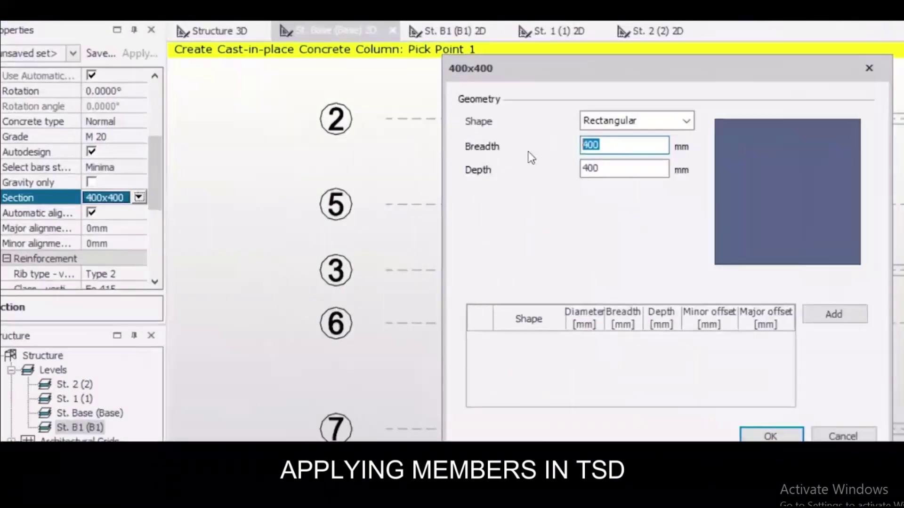
type("250")
left_click_drag(408, 188, 396, 181)
type("250")
left_click(771, 436)
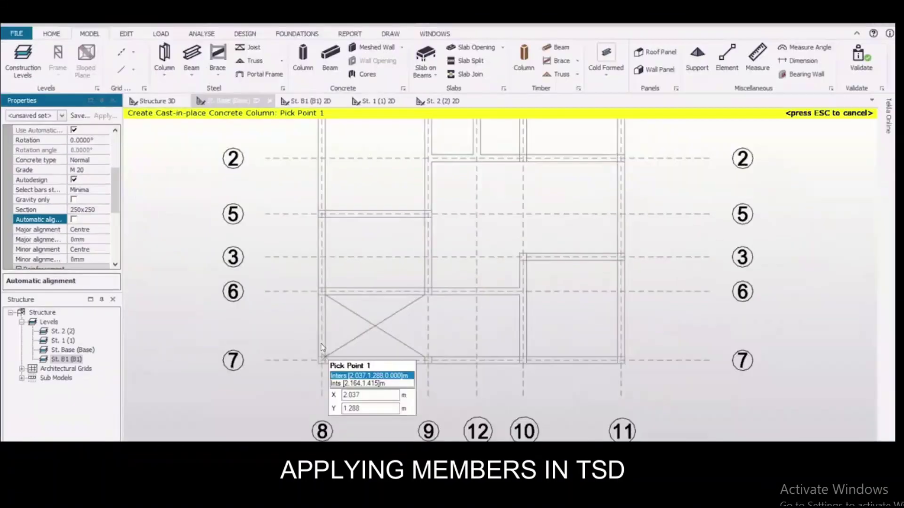
- Turn off automatic alignment and place the concrete columns at the plan's column positions on the Base level
scroll(321, 347, "down", 2)
scroll(481, 172, "up", 5)
scroll(732, 197, "down", 5)
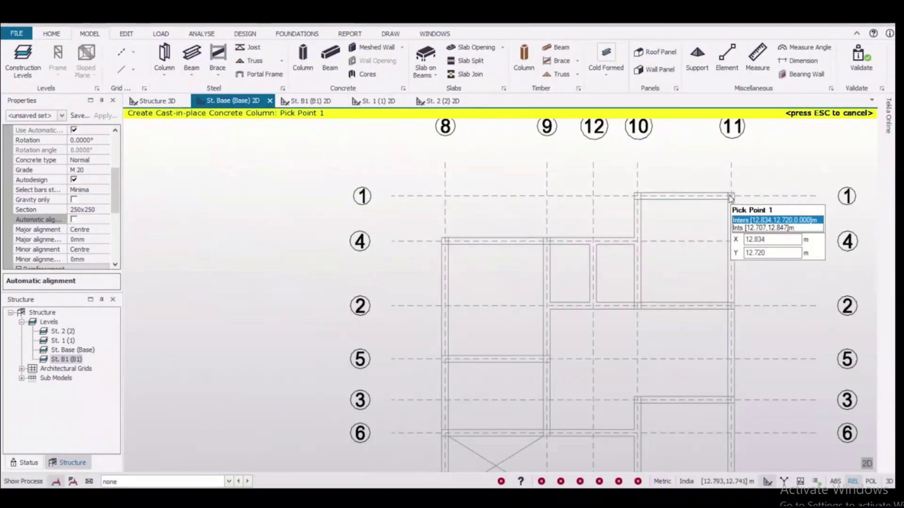
scroll(542, 412, "up", 5)
scroll(403, 405, "up", 5)
left_click(396, 391)
scroll(443, 390, "down", 5)
scroll(654, 388, "up", 5)
left_click(654, 389)
scroll(466, 426, "down", 5)
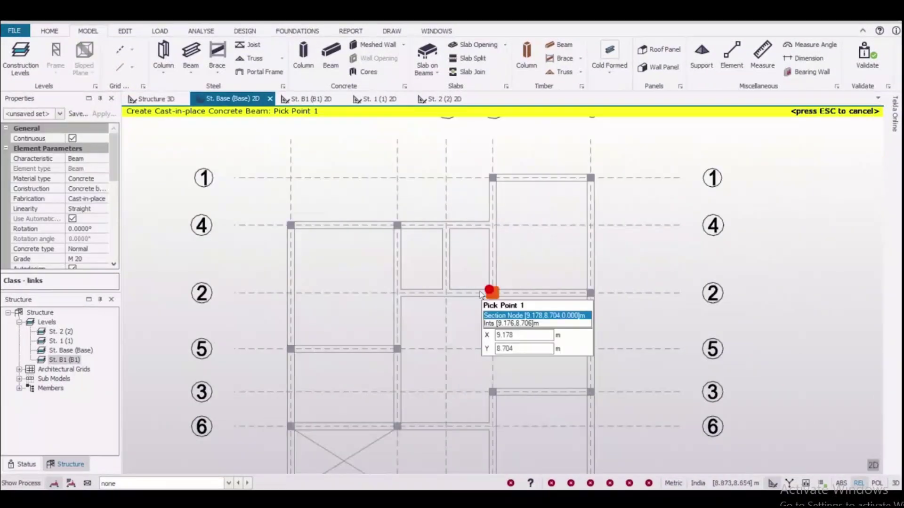
- Add a 250x250 cast-in-place concrete beam along grid line 12 between grid lines 4 and 2
scroll(483, 233, "up", 2)
left_click(444, 225)
left_click(444, 338)
key("Escape")
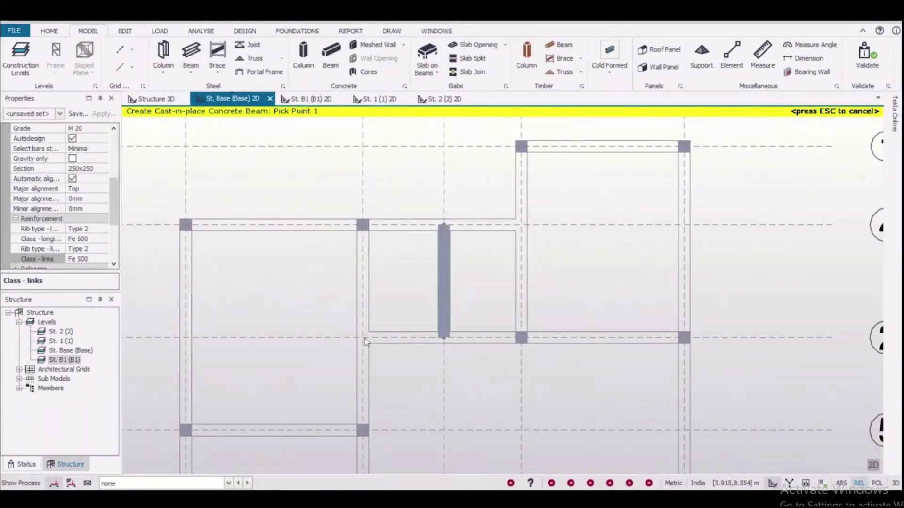
- Add concrete beams along grid lines 2 and 4, each spanning between grid lines 9 and 10
left_click(363, 337)
left_click(520, 338)
key("Escape")
left_click(521, 225)
left_click(362, 225)
- Model the beam along grid line 6 between grid lines 10 and 9 and the remaining beams of the Base plan
scroll(462, 300, "down", 5)
scroll(480, 376, "up", 4)
left_click(476, 359)
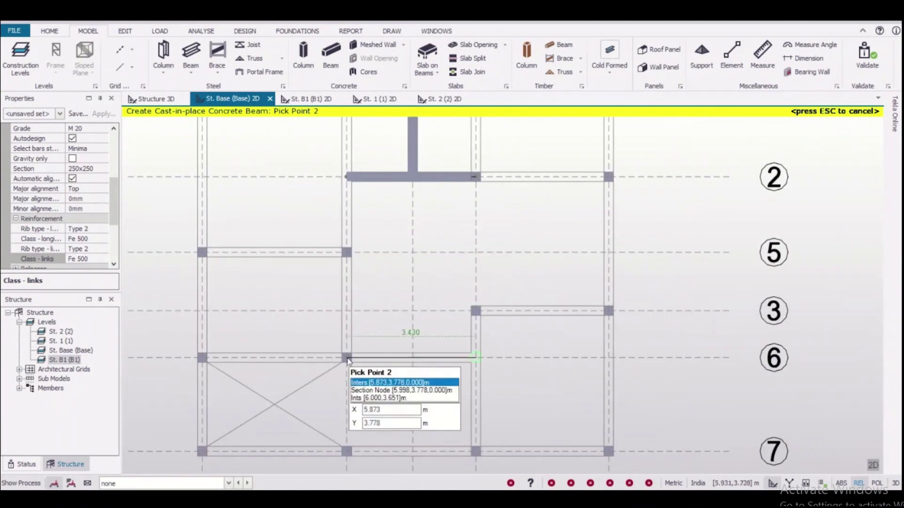
left_click(347, 359)
scroll(509, 358, "down", 5)
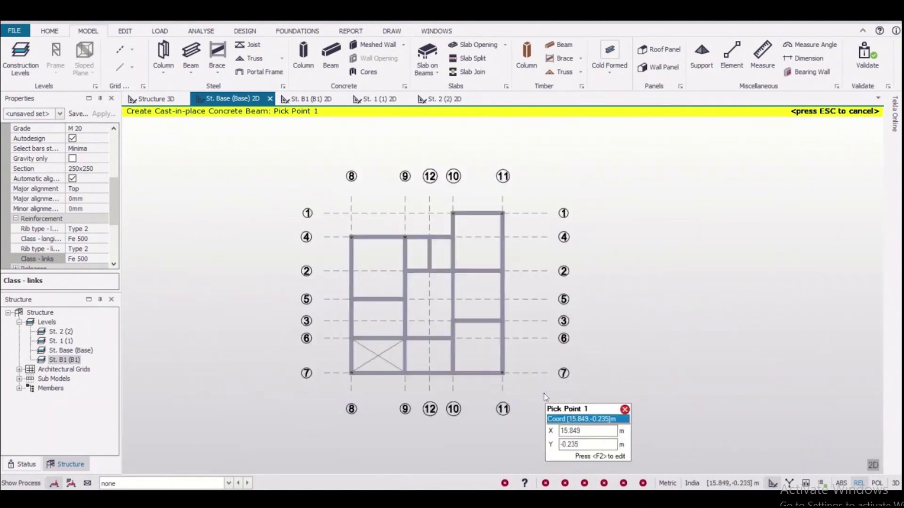
scroll(355, 294, "up", 2)
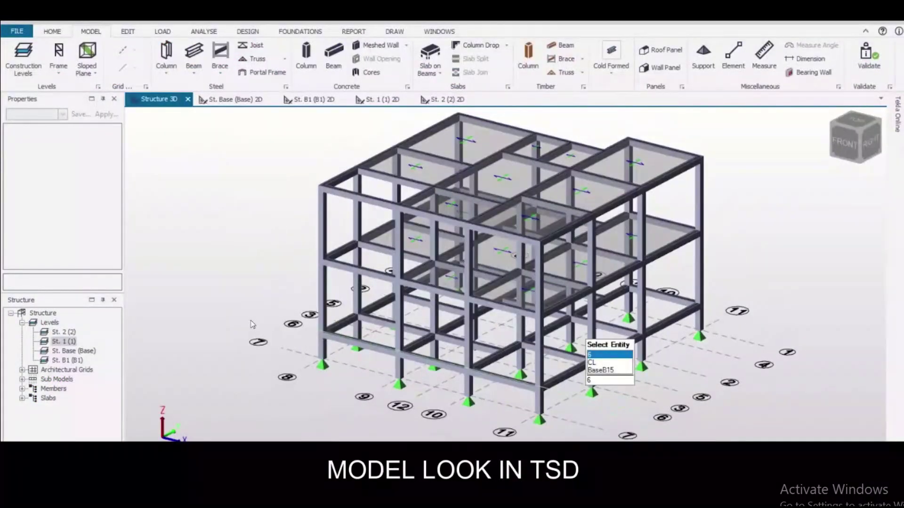
- Inspect the 3D building frame from several sides
right_click_drag(251, 324, 566, 285)
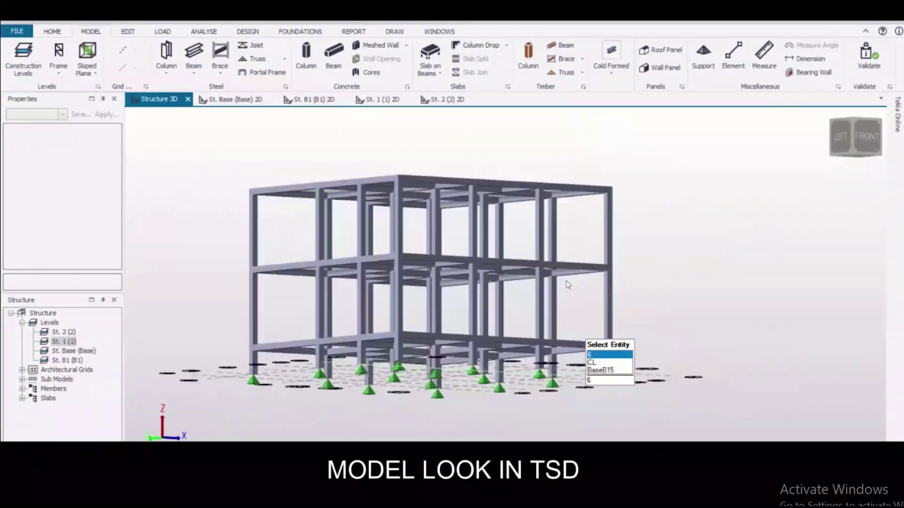
middle_click_drag(568, 285, 600, 346)
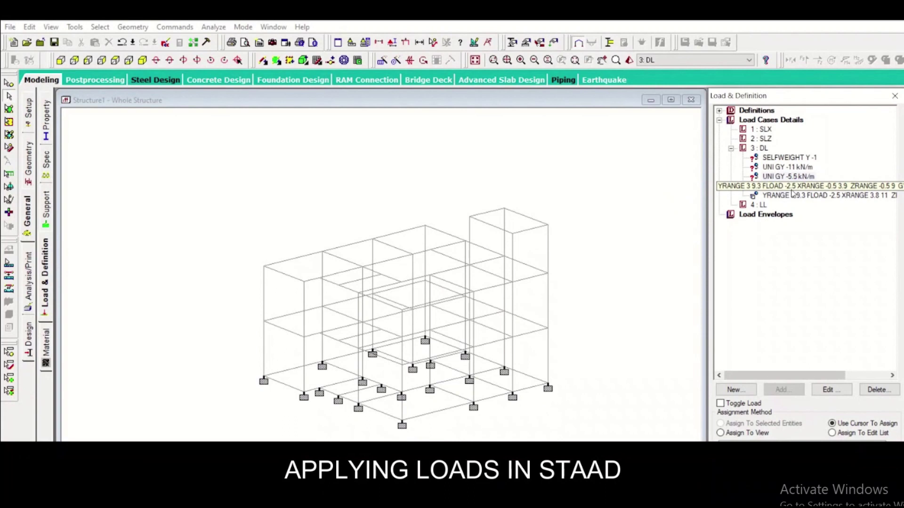
- In STAAD, review the DL load case items: self-weight Y -1, UNI GY -11 kN/m and UNI GY -5.5 kN/m
left_click(802, 167)
left_click(798, 176)
left_click(800, 158)
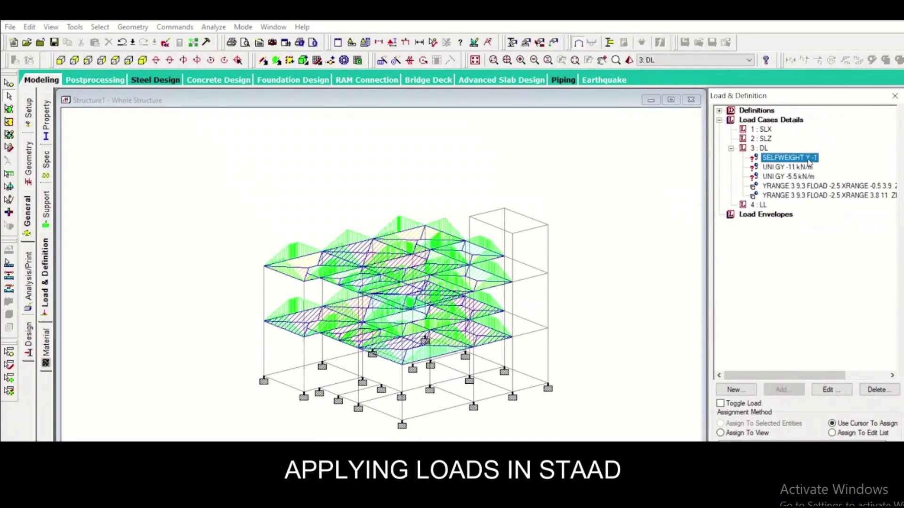
left_click(800, 167)
left_click(798, 176)
left_click(809, 158)
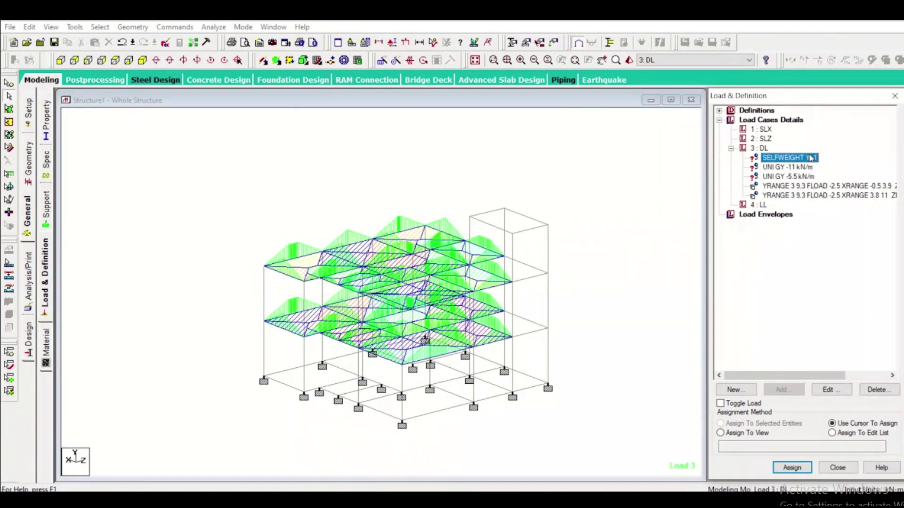
left_click(752, 434)
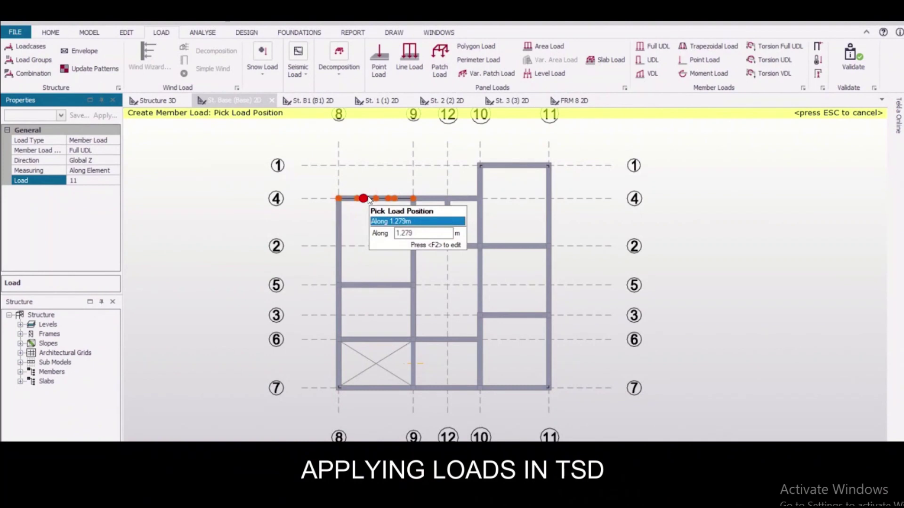
- Apply the 11 kN/m full UDL to the Base plan's outer beams along grid lines 4, 10, 1, 11 and 7
left_click(370, 199)
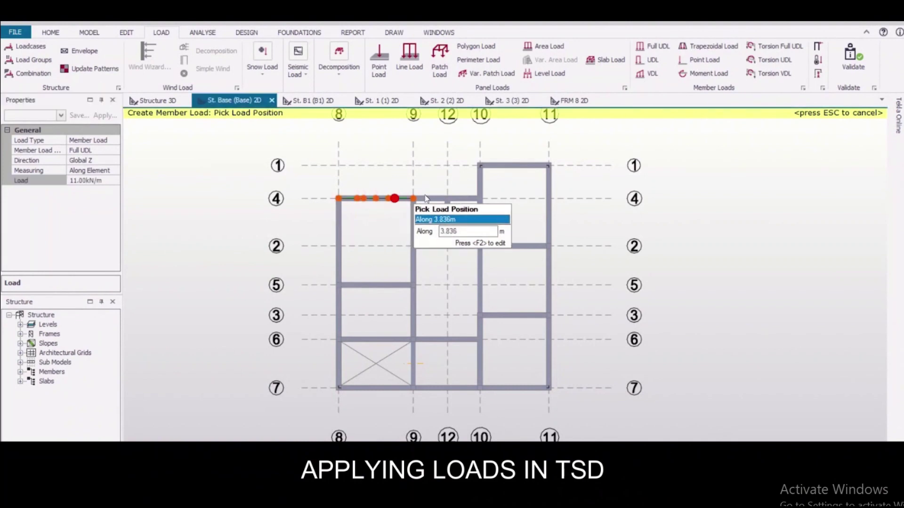
left_click(431, 199)
left_click(480, 185)
left_click(514, 165)
left_click(549, 202)
left_click(549, 281)
left_click(549, 351)
left_click(515, 388)
left_click(446, 388)
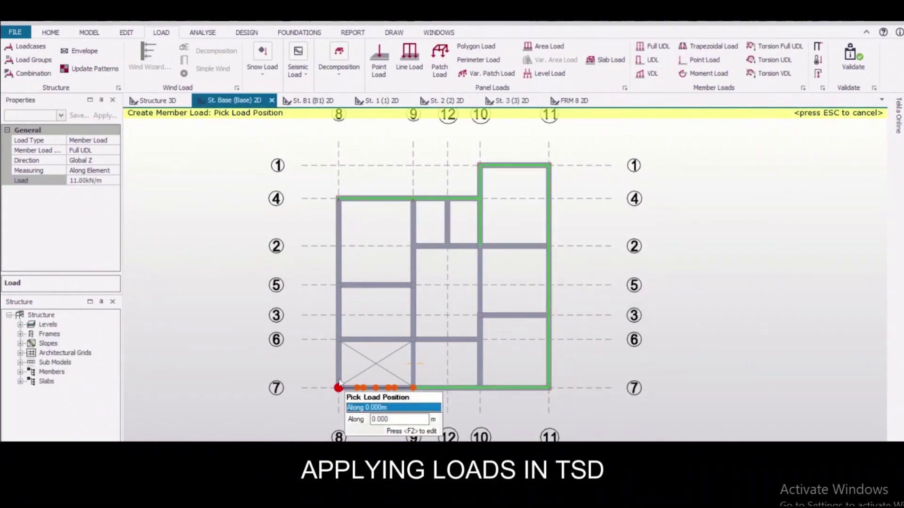
- Apply the 11 kN/m full UDL to the beams around the stair bay and the remaining beams along grid line 8
left_click(379, 339)
left_click(387, 388)
left_click(338, 370)
left_click(413, 369)
left_click(338, 310)
left_click(337, 263)
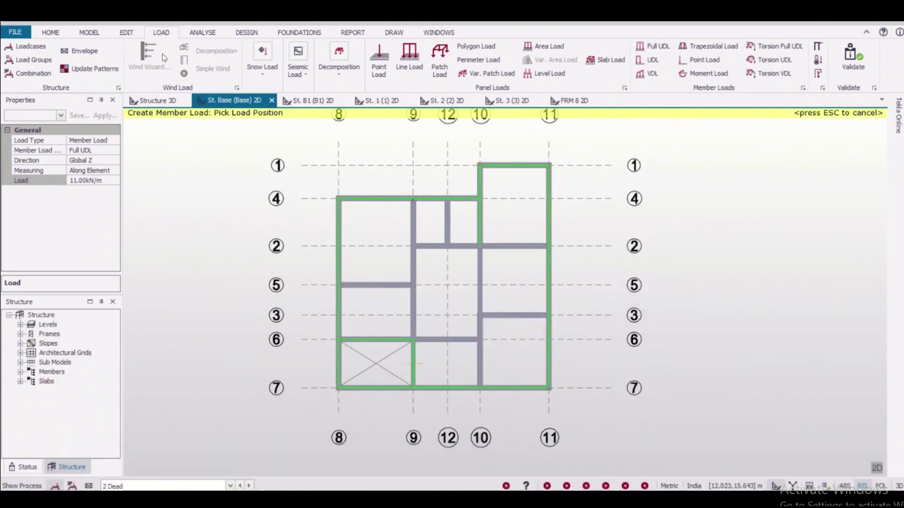
- Set the member load to 5.5 kN/m and apply it as a full UDL to the interior beams of the Base plan
left_click(92, 180)
type("5.5")
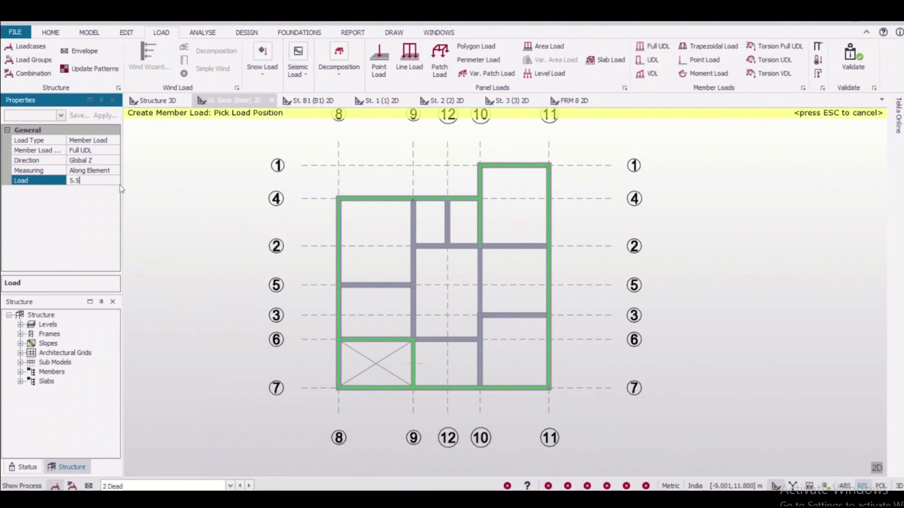
left_click(395, 285)
left_click(414, 313)
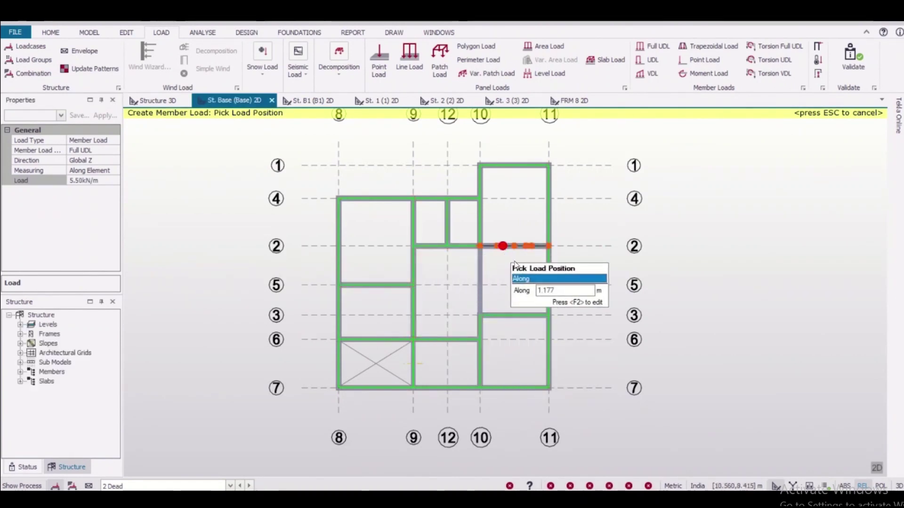
left_click(502, 245)
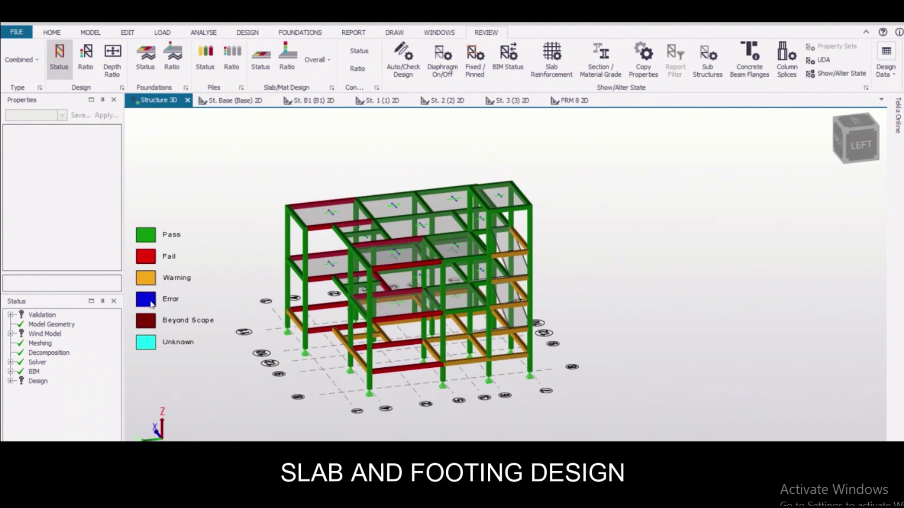
- Run the isolated foundation design for the pad bases under the columns and view the model from another side
right_click_drag(362, 375, 722, 373)
middle_click_drag(722, 373, 629, 416)
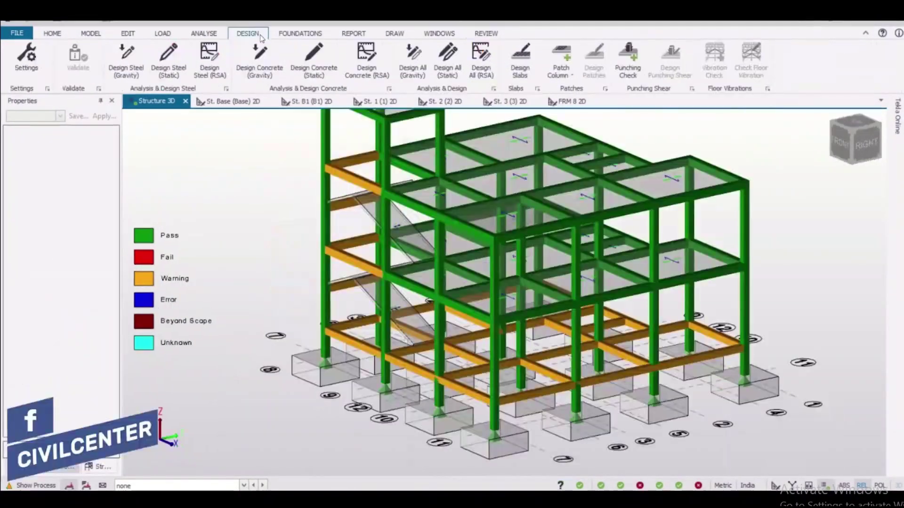
left_click(301, 34)
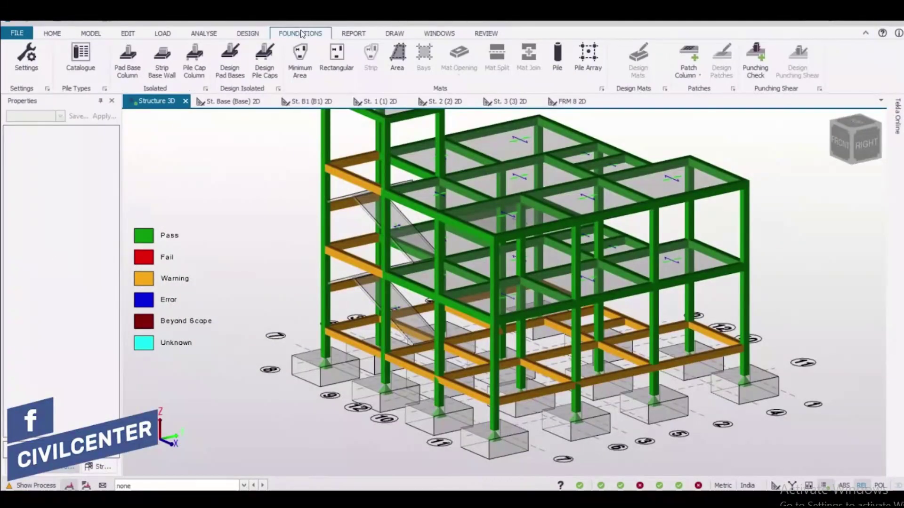
left_click(230, 59)
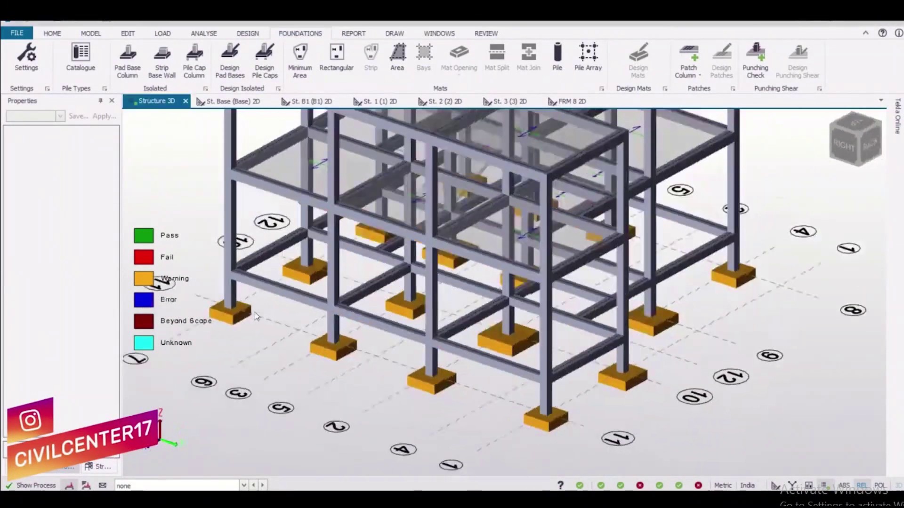
middle_click_drag(255, 312, 561, 360)
- Examine the Material Listing report's tables for cast-in-place concrete beams, columns and slabs
scroll(407, 374, "down", 3)
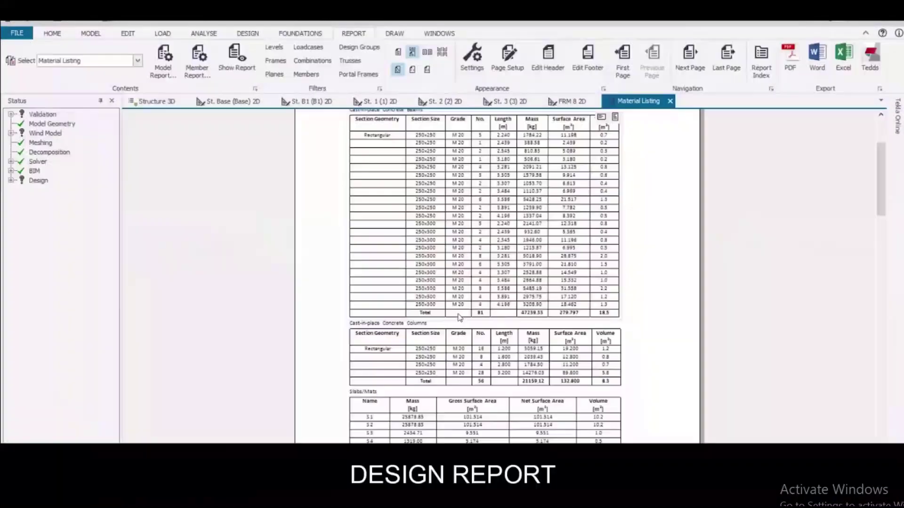
scroll(465, 335, "up", 3, "ctrl")
scroll(465, 335, "up", 1, "ctrl")
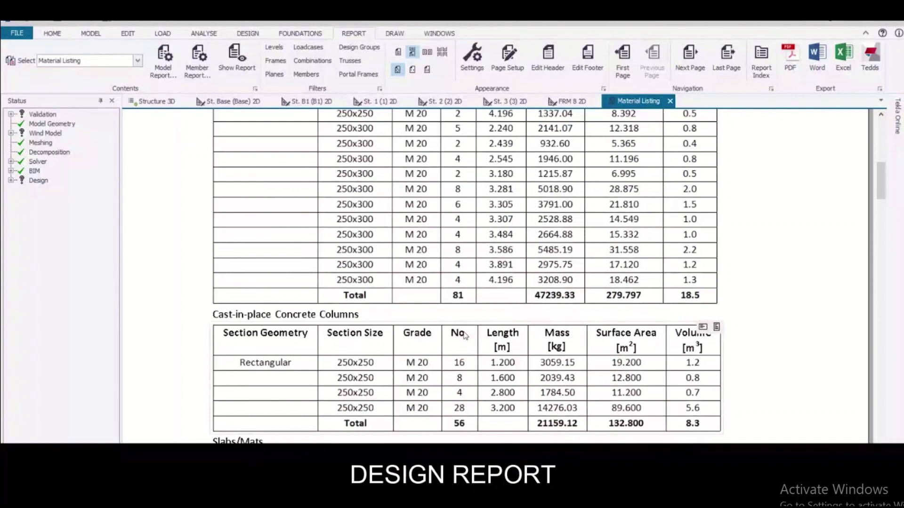
scroll(463, 335, "up", 1, "ctrl")
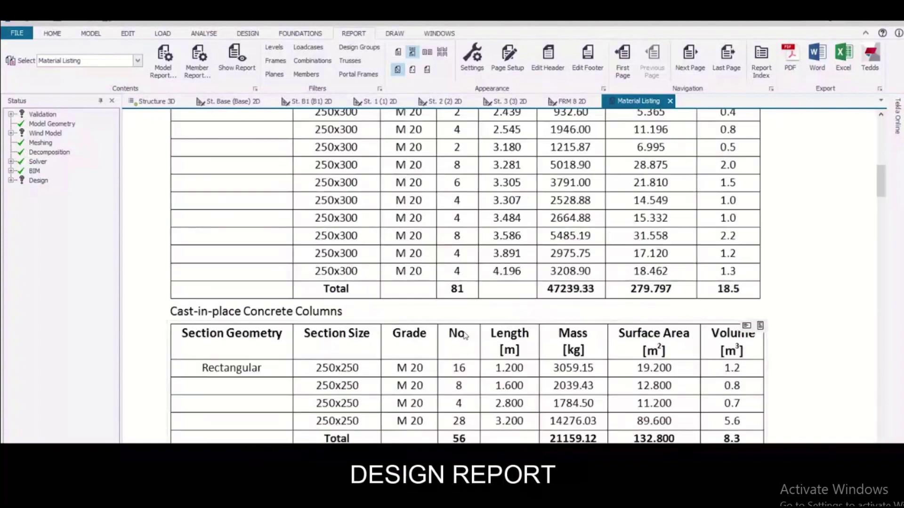
scroll(490, 234, "up", 10)
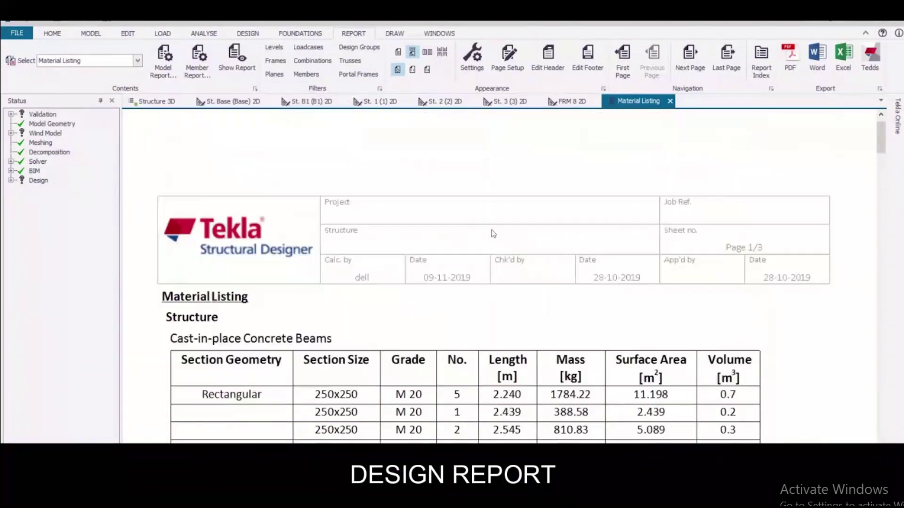
scroll(493, 234, "down", 3)
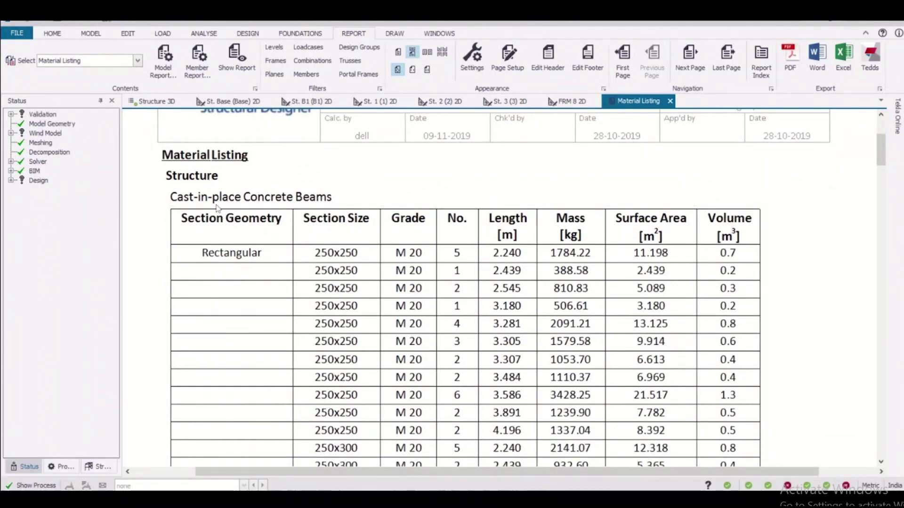
scroll(217, 208, "down", 1)
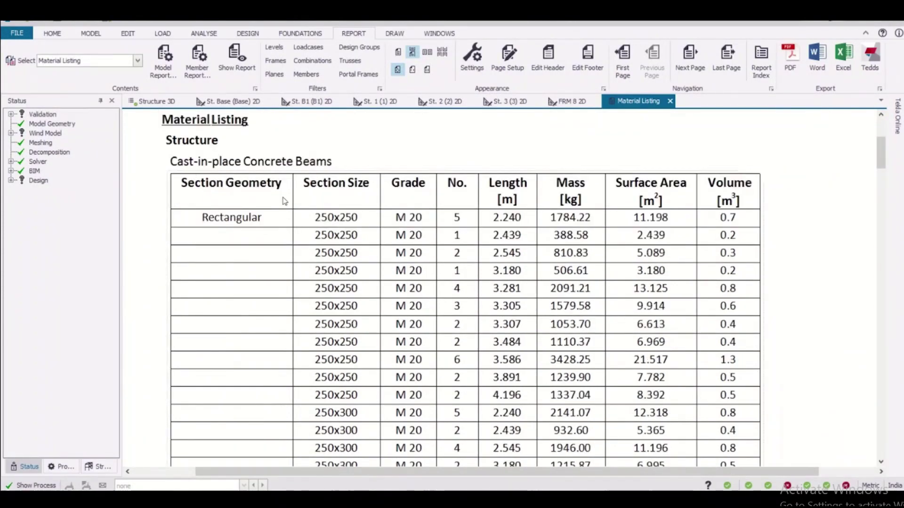
scroll(425, 218, "down", 10)
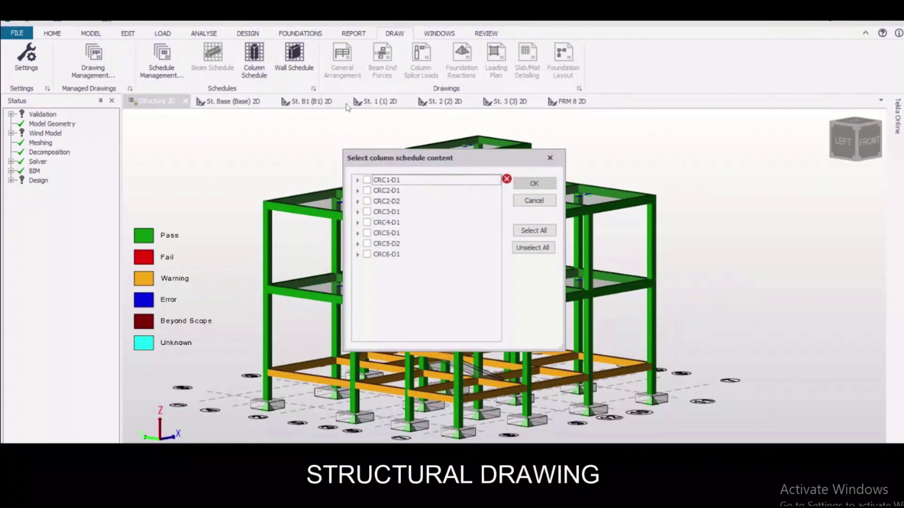
- Export a column schedule DXF containing all column groups, with the automatic file name and a 1:25 scale
left_click(534, 230)
left_click(534, 183)
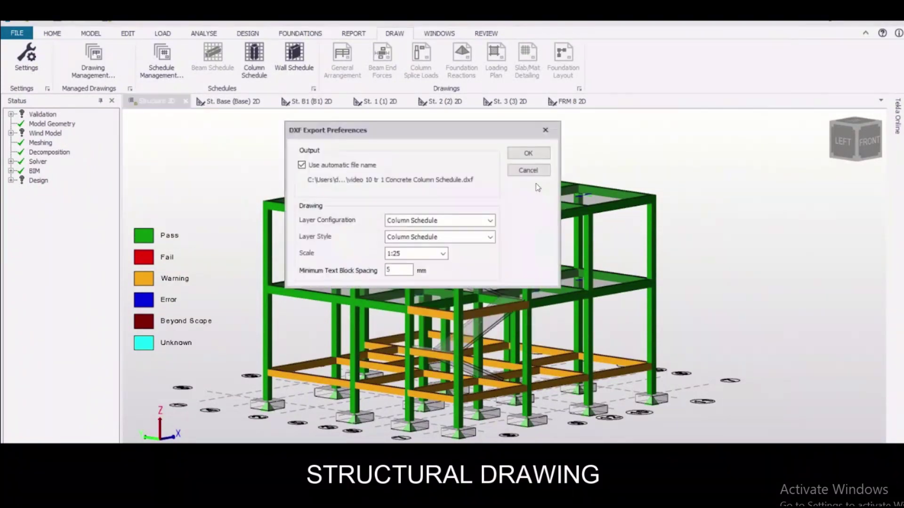
left_click(538, 156)
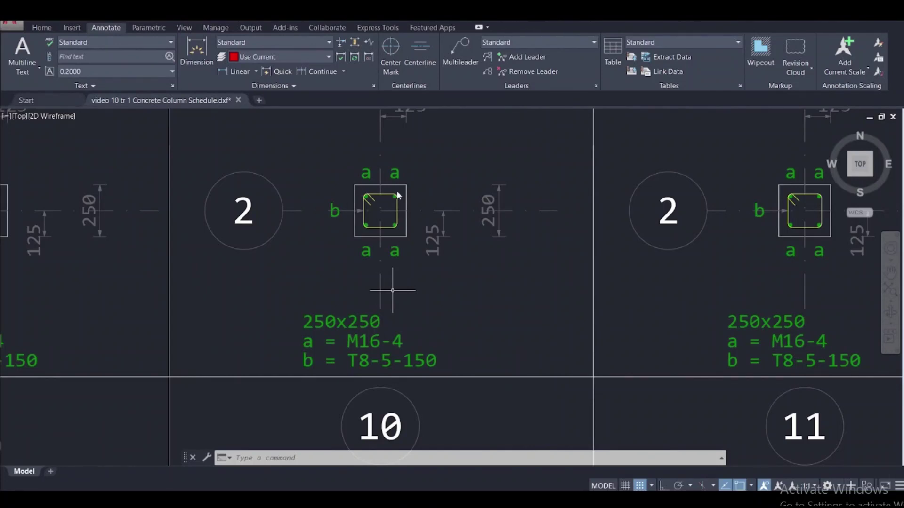
- In AutoCAD, examine the exported concrete column schedule's reinforcement details and storey levels
scroll(377, 307, "down", 5)
scroll(178, 228, "up", 5)
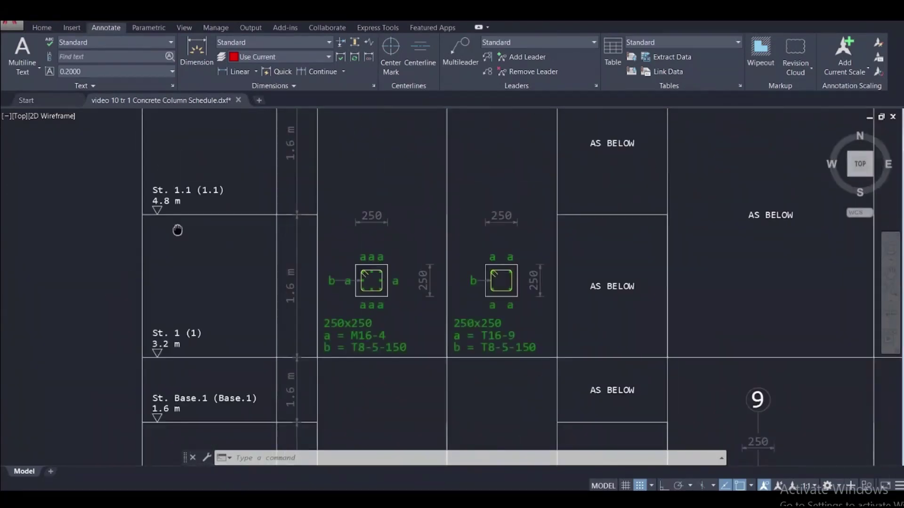
middle_click_drag(178, 228, 178, 189)
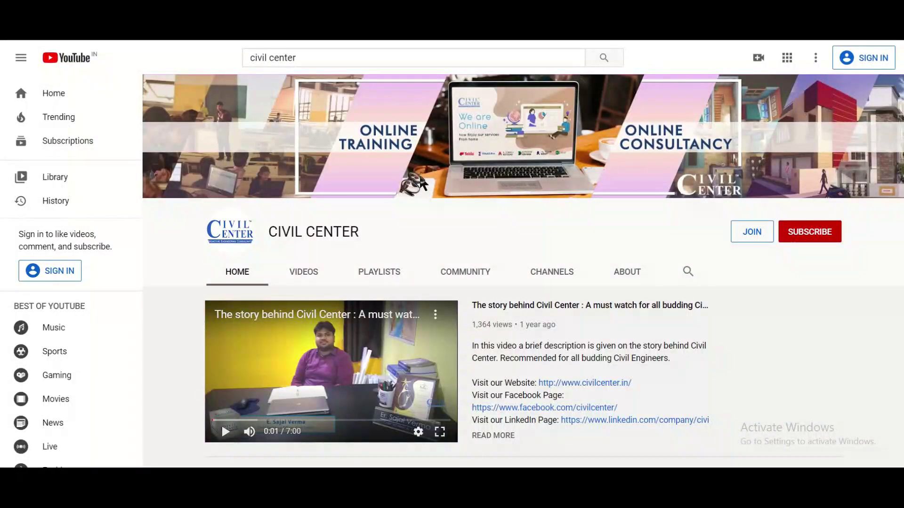
scroll(420, 182, "down", 6)
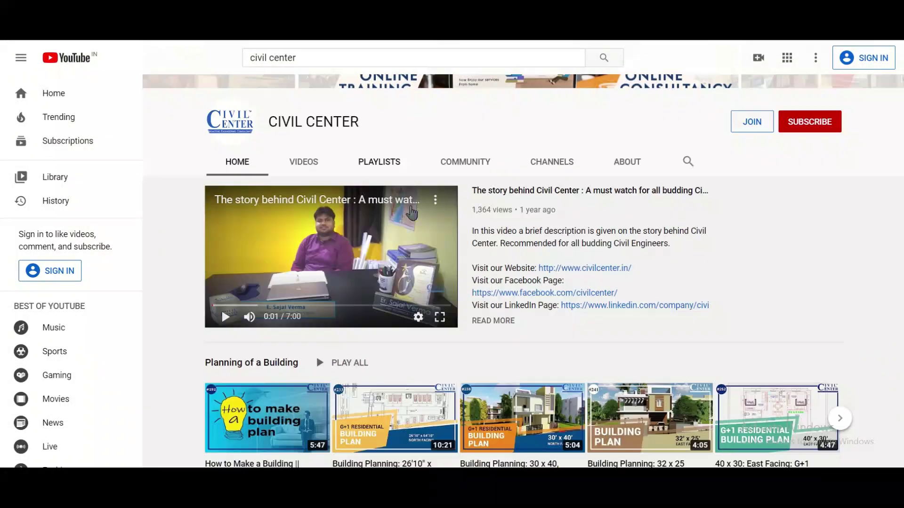
- On YouTube, look through the sections of the Civil Center channel's home page
scroll(287, 328, "down", 9)
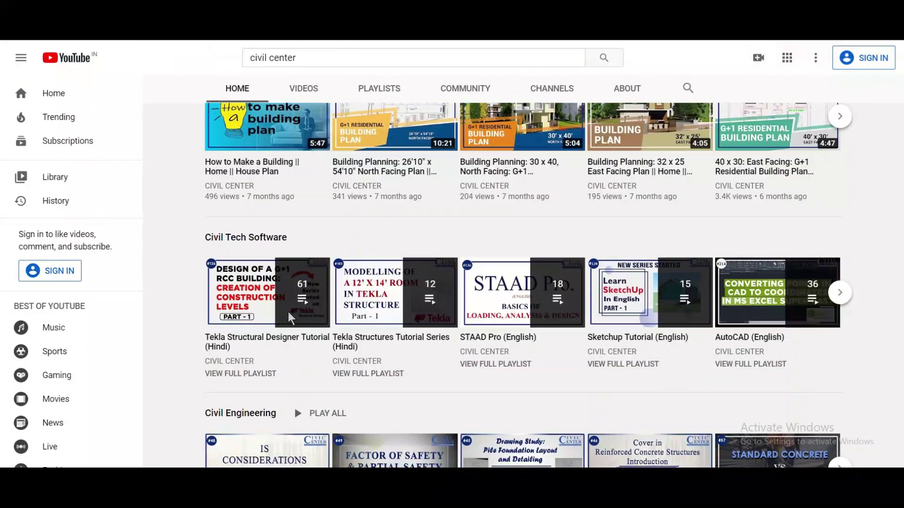
scroll(313, 308, "down", 3)
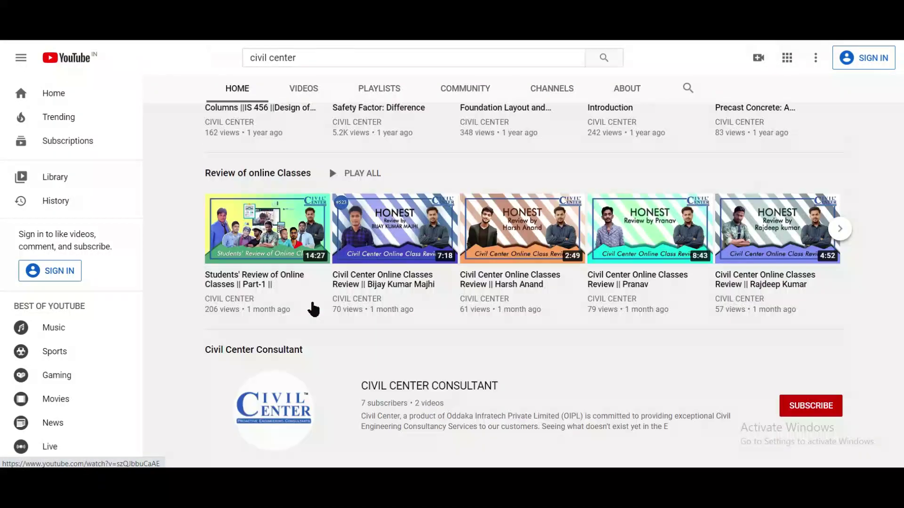
scroll(313, 307, "up", 18)
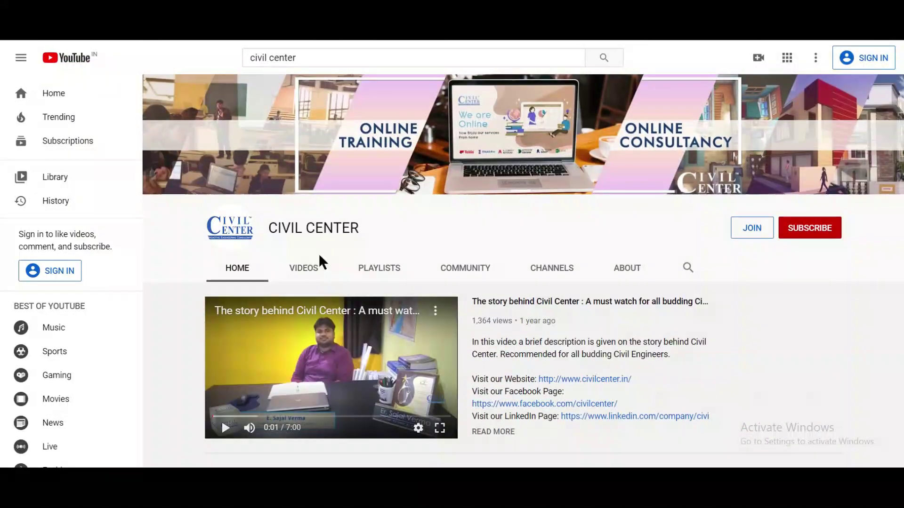
- Browse the Civil Center channel's uploaded videos and its created playlists
left_click(316, 261)
scroll(352, 292, "down", 5)
scroll(352, 293, "down", 3)
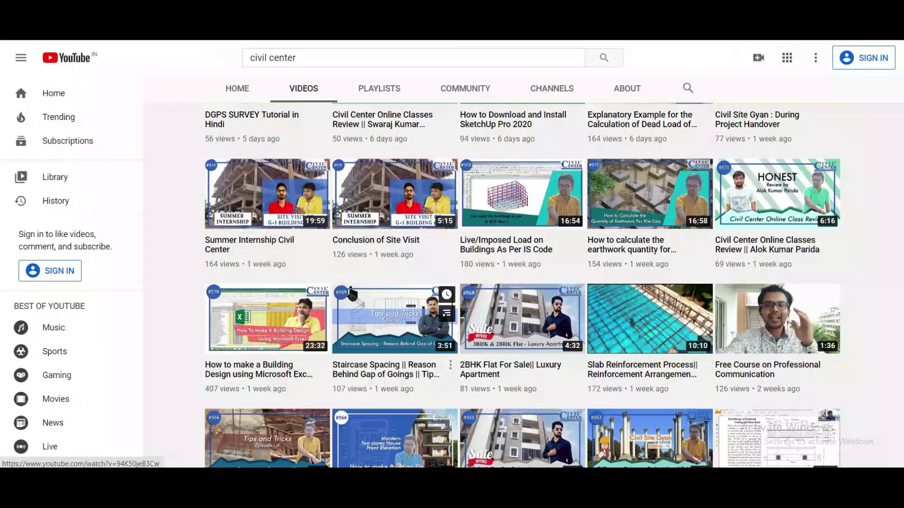
scroll(353, 273, "up", 10)
left_click(390, 277)
scroll(406, 292, "down", 4)
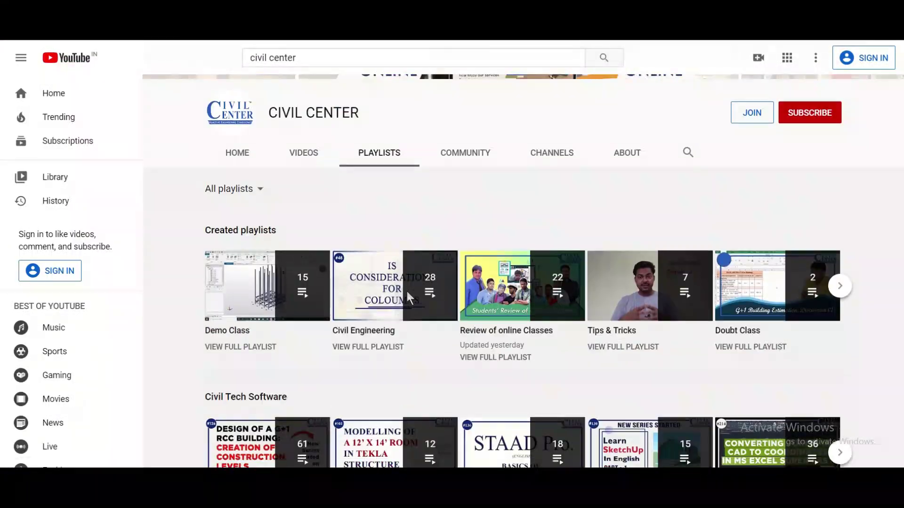
scroll(542, 300, "up", 2)
scroll(278, 270, "up", 2)
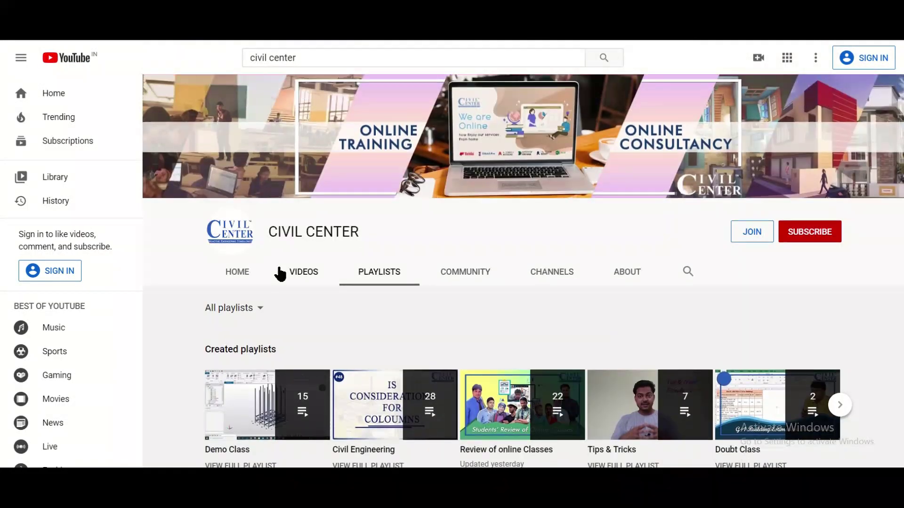